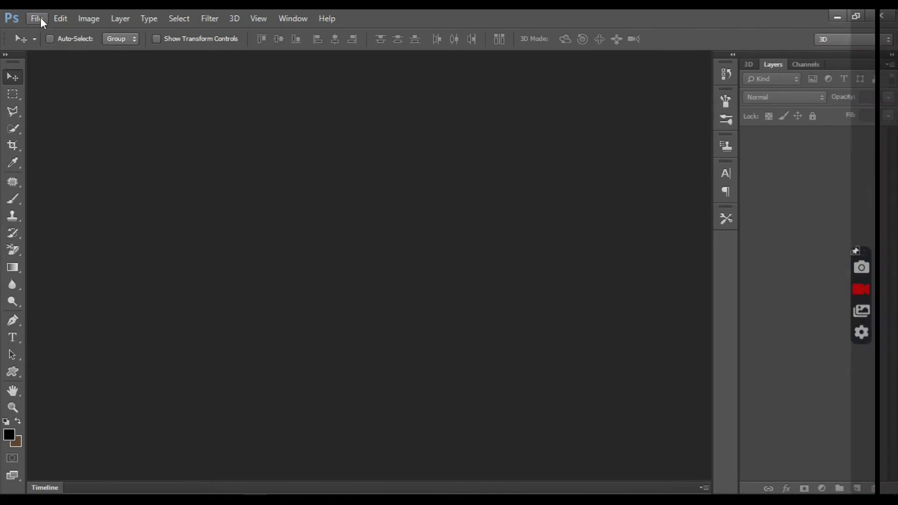
# Create a white 3000×1800 px, 200 ppi document and dock it as a tab.
pyautogui.click(39, 19)
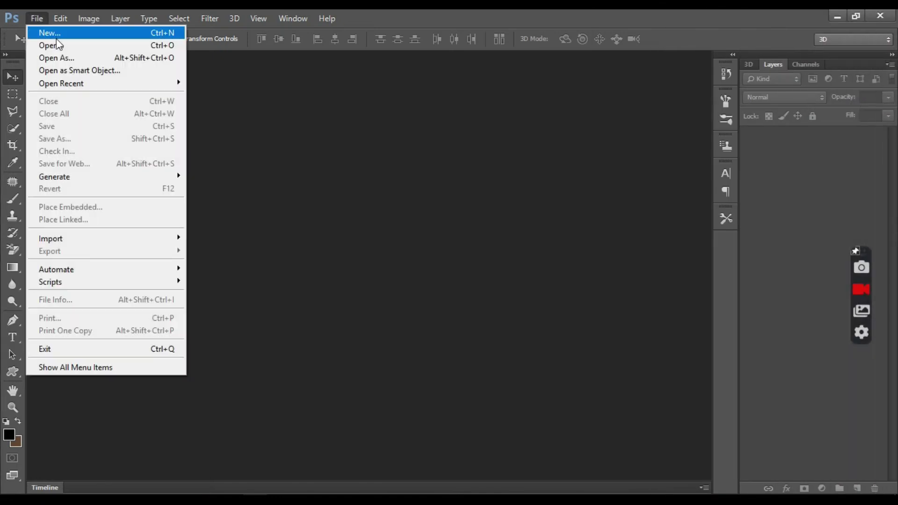
pyautogui.click(57, 39)
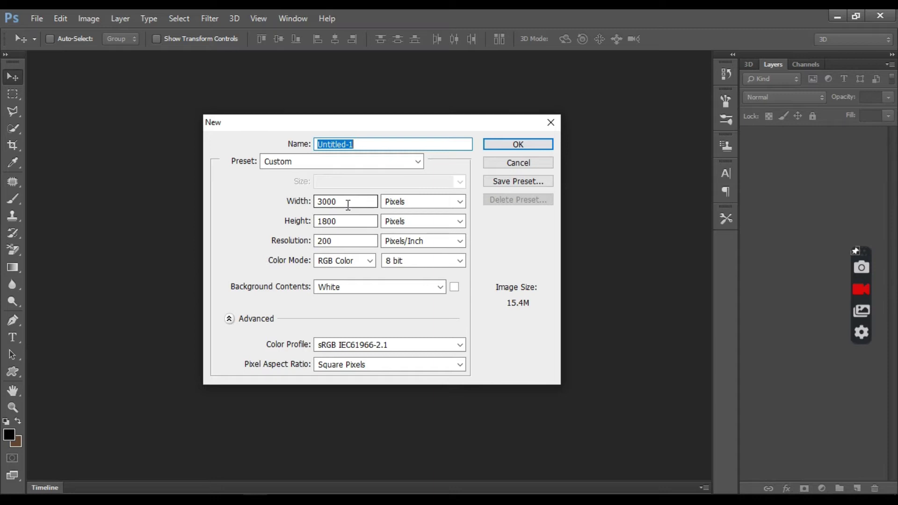
pyautogui.click(499, 145)
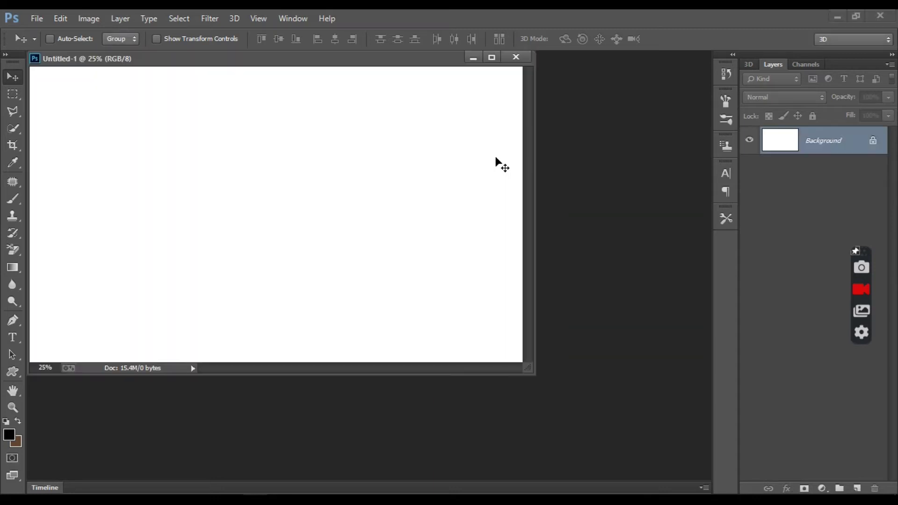
pyautogui.moveTo(439, 57); pyautogui.dragTo(461, 58)
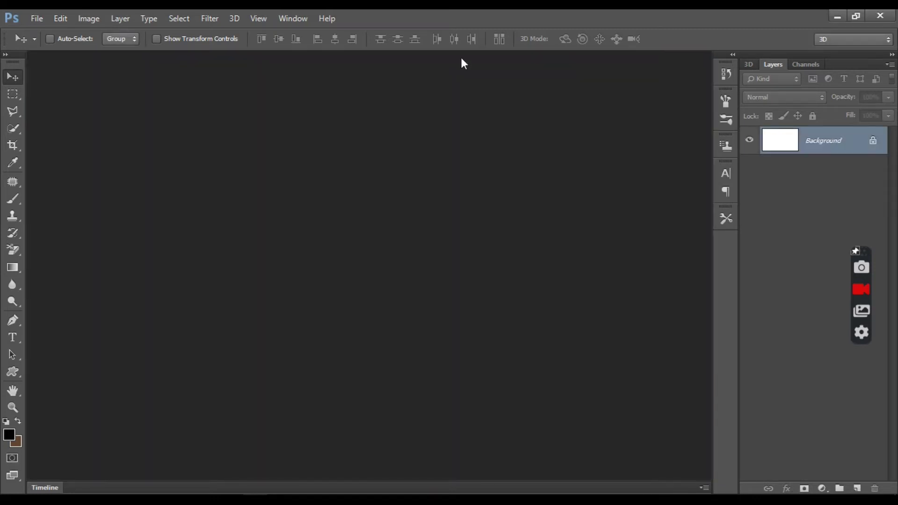
pyautogui.click(823, 487)
# Add a gradient fill layer using the Black, White gradient preset.
pyautogui.click(802, 216)
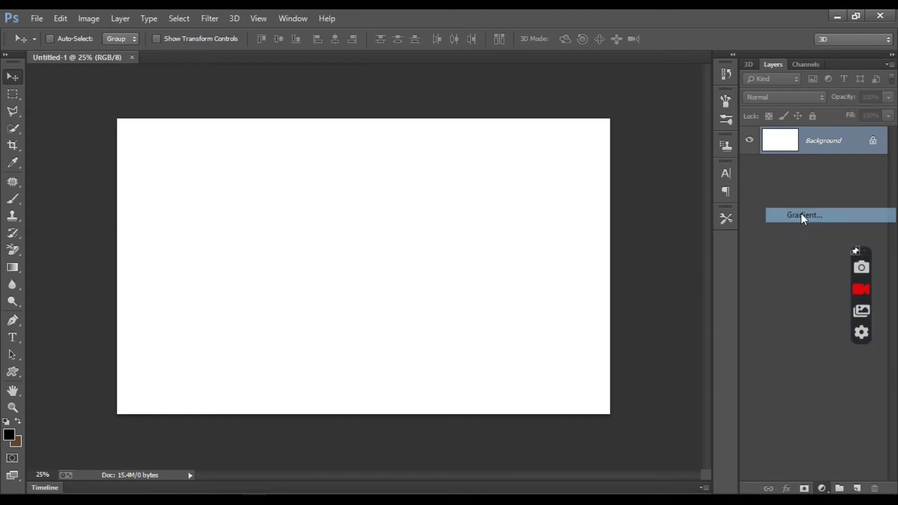
pyautogui.click(583, 142)
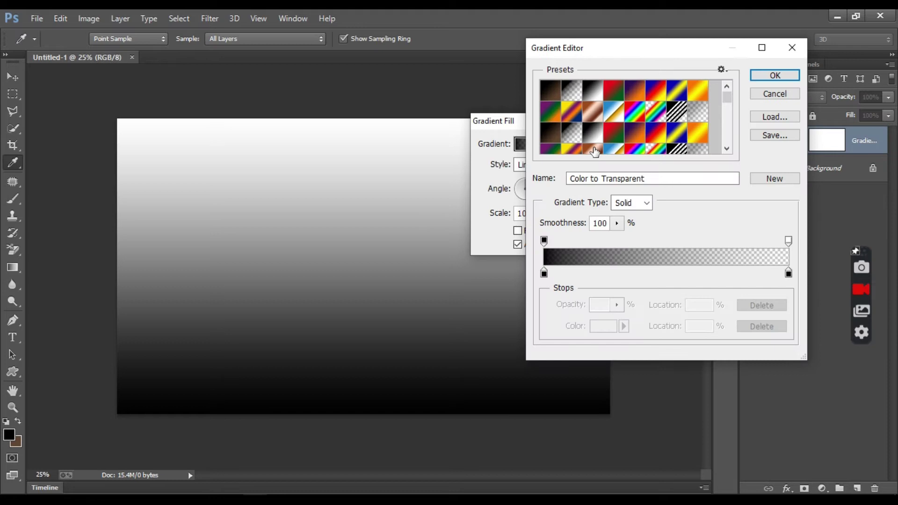
pyautogui.click(593, 95)
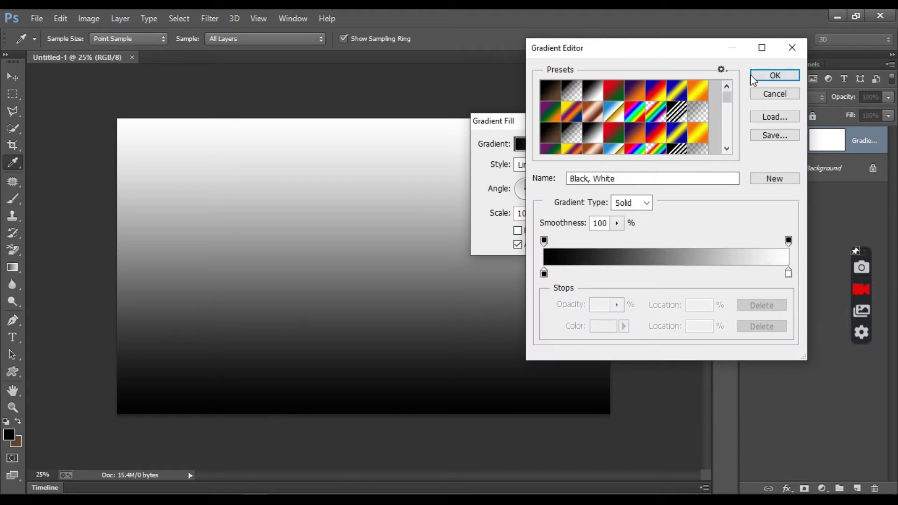
pyautogui.click(751, 76)
# Make the gradient Radial at angle 38 and scale 250, reversed, and apply it.
pyautogui.click(564, 164)
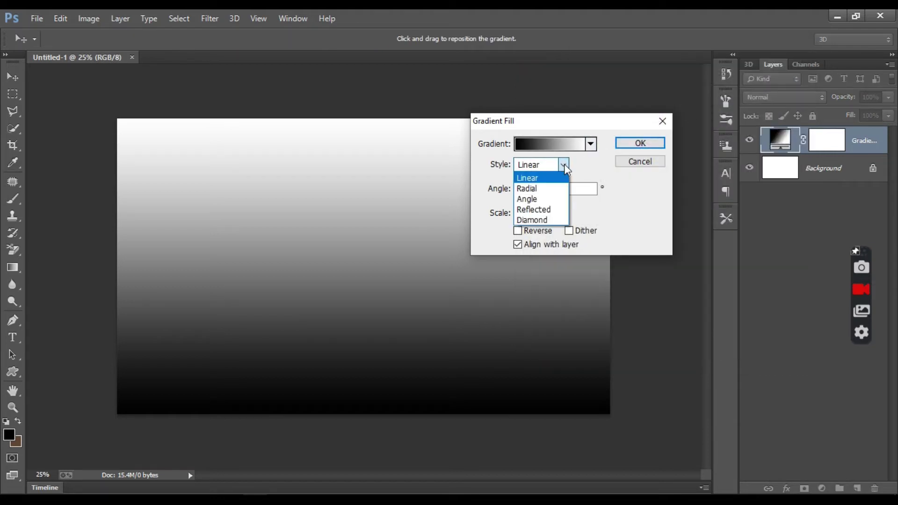
pyautogui.click(527, 188)
pyautogui.doubleClick(548, 188)
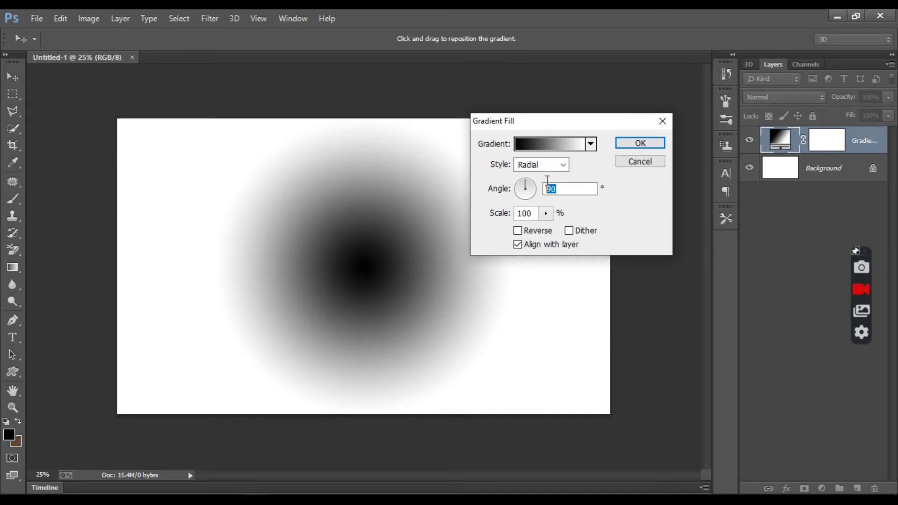
pyautogui.write('3')
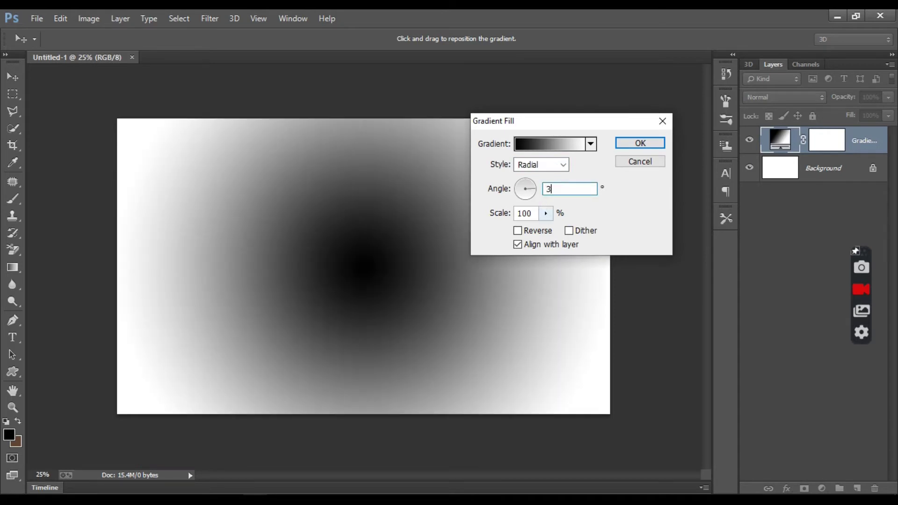
pyautogui.write('8')
pyautogui.moveTo(532, 212); pyautogui.dragTo(519, 213)
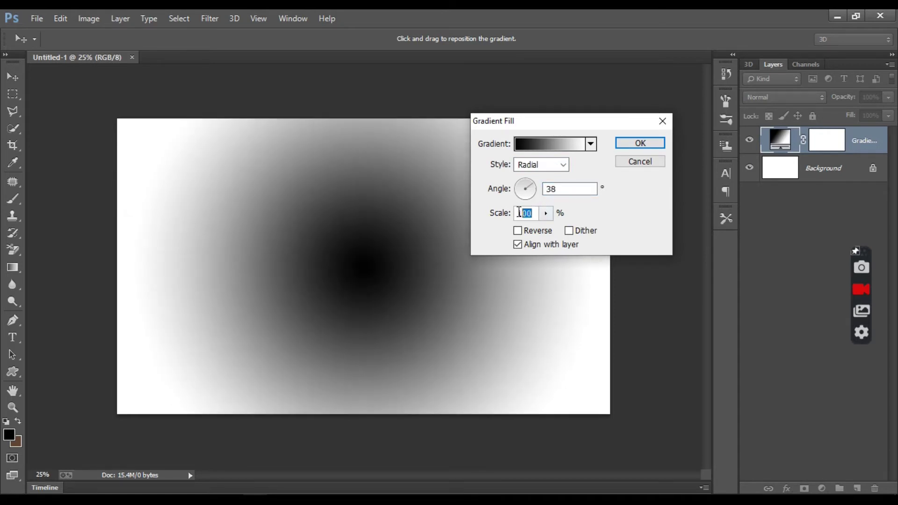
pyautogui.write('25')
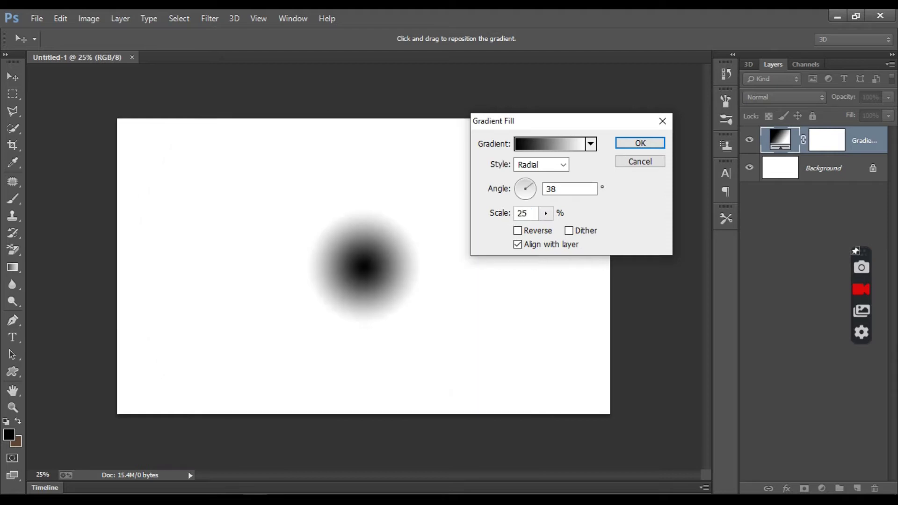
pyautogui.write('0')
pyautogui.click(518, 231)
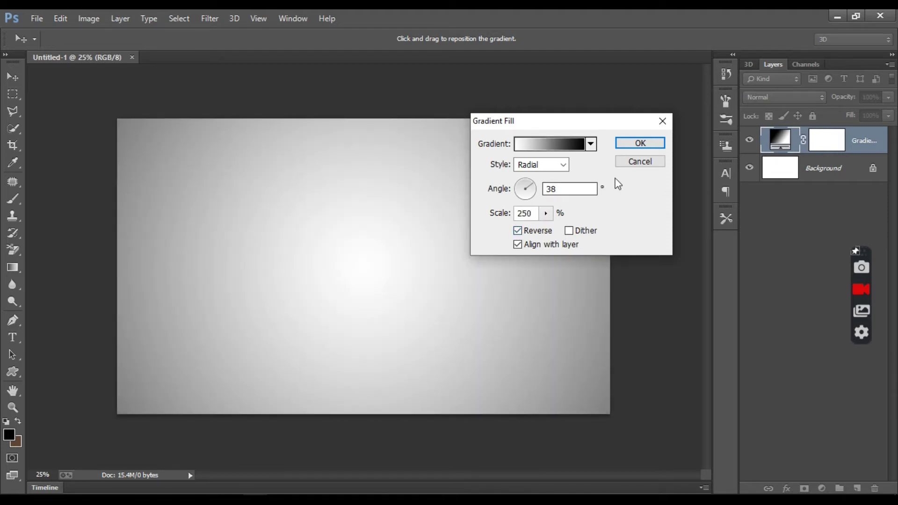
pyautogui.click(656, 140)
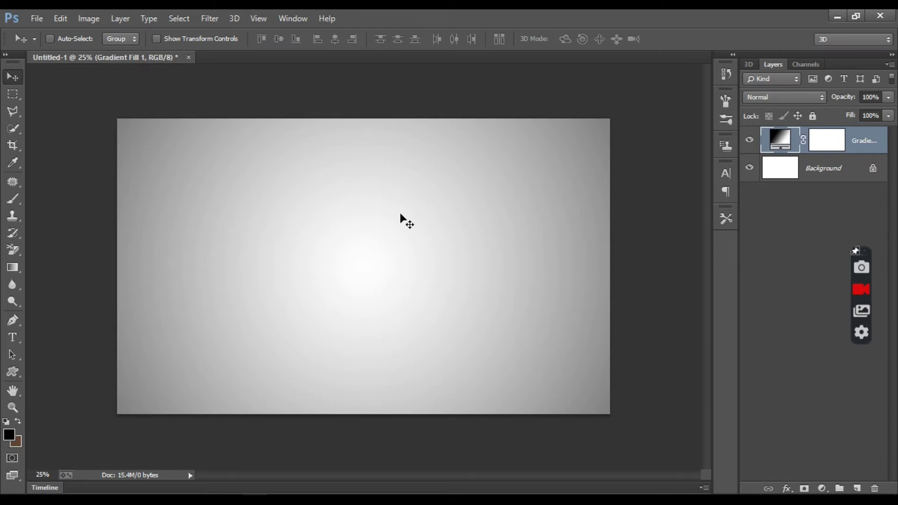
# Place the woman's profile photo as an embedded image.
pyautogui.click(37, 19)
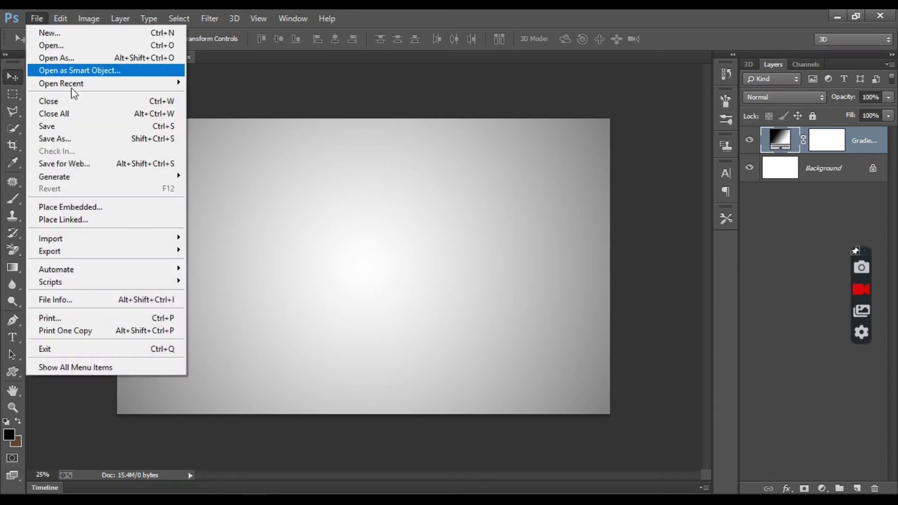
pyautogui.click(122, 209)
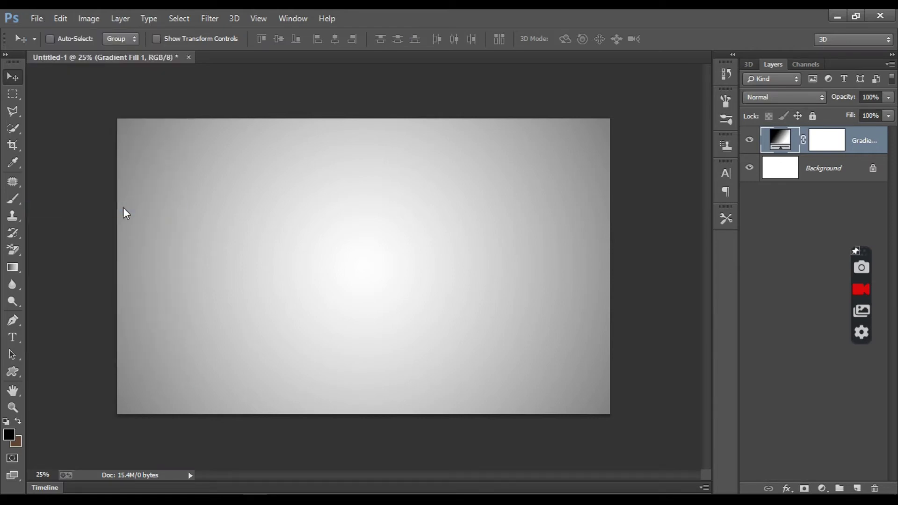
pyautogui.click(316, 203)
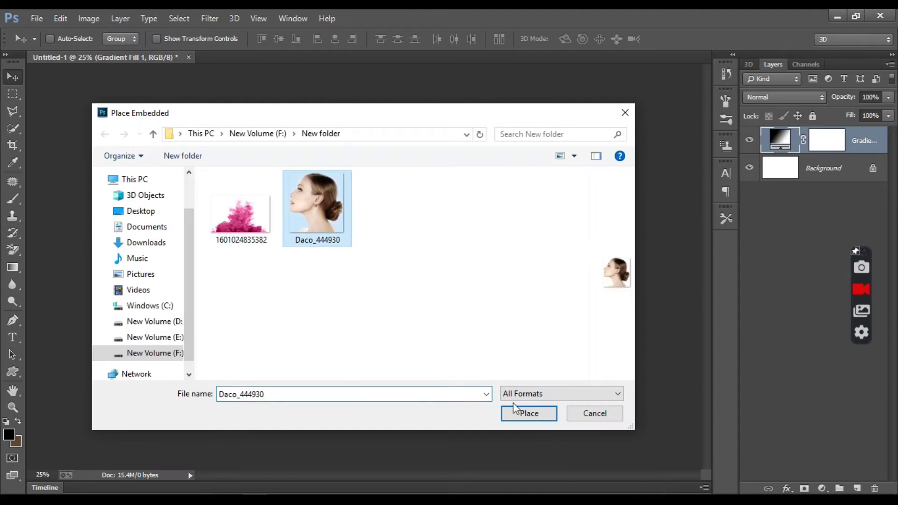
pyautogui.click(523, 413)
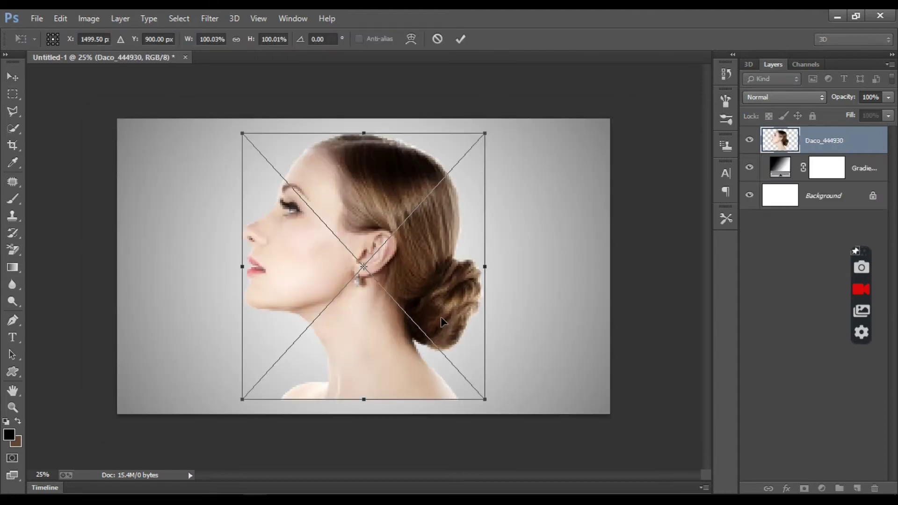
# Scale the photo proportionally to about 52%, move it up near centre, and commit.
pyautogui.click(236, 39)
pyautogui.moveTo(251, 39); pyautogui.dragTo(223, 36)
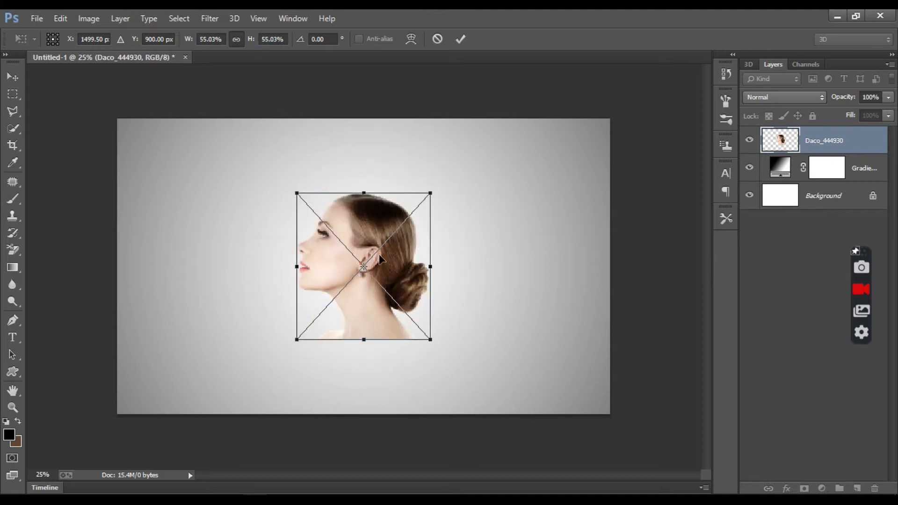
pyautogui.moveTo(384, 254); pyautogui.dragTo(384, 240)
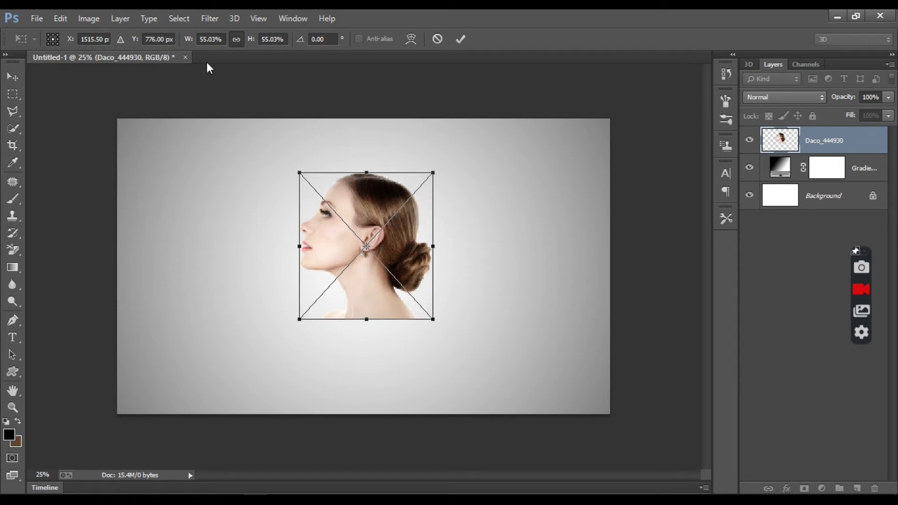
pyautogui.moveTo(248, 41); pyautogui.dragTo(246, 42)
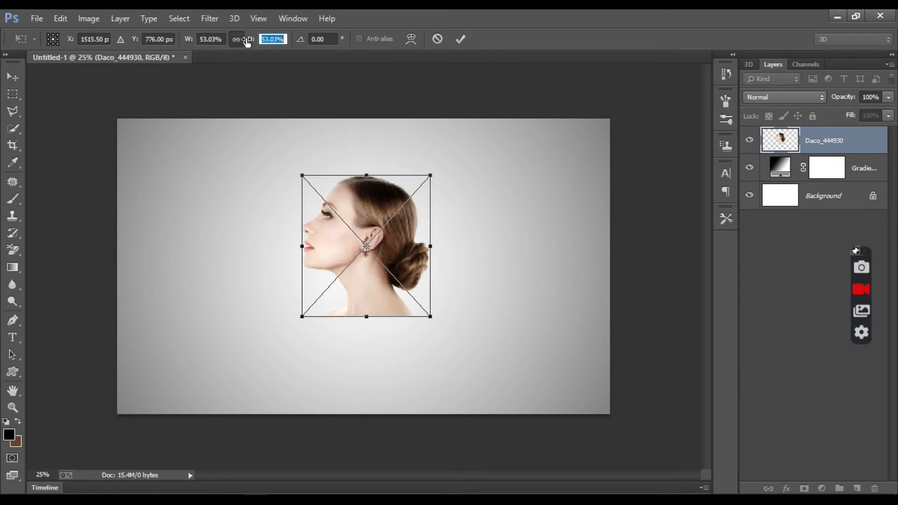
pyautogui.click(461, 39)
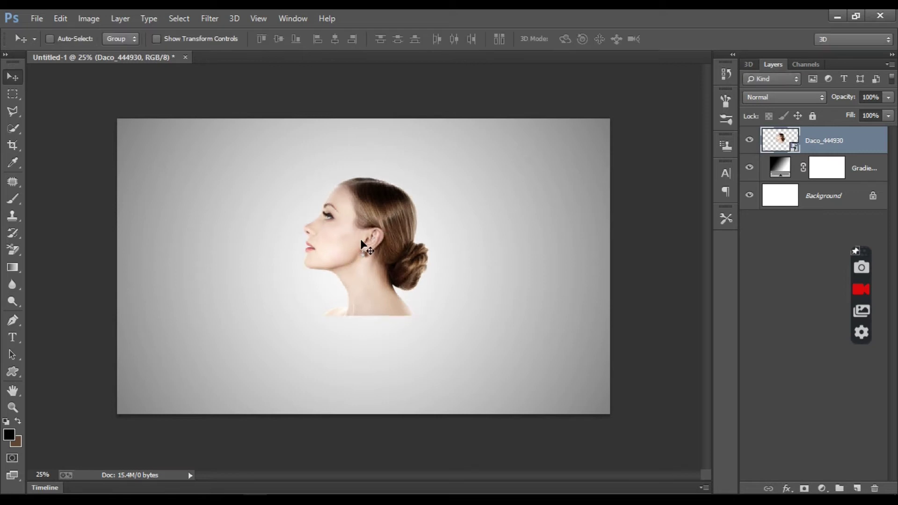
# Place the pink ink smoke image as an embedded image.
pyautogui.click(29, 16)
pyautogui.click(89, 205)
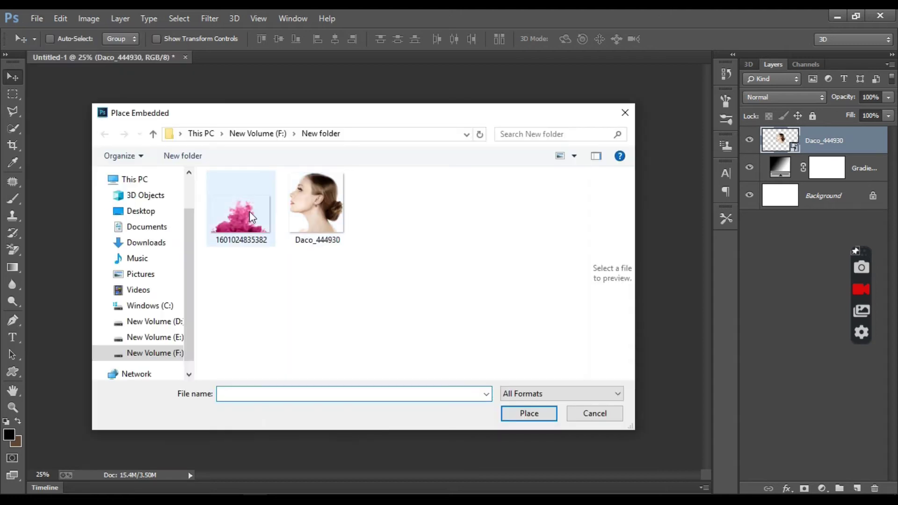
pyautogui.click(271, 209)
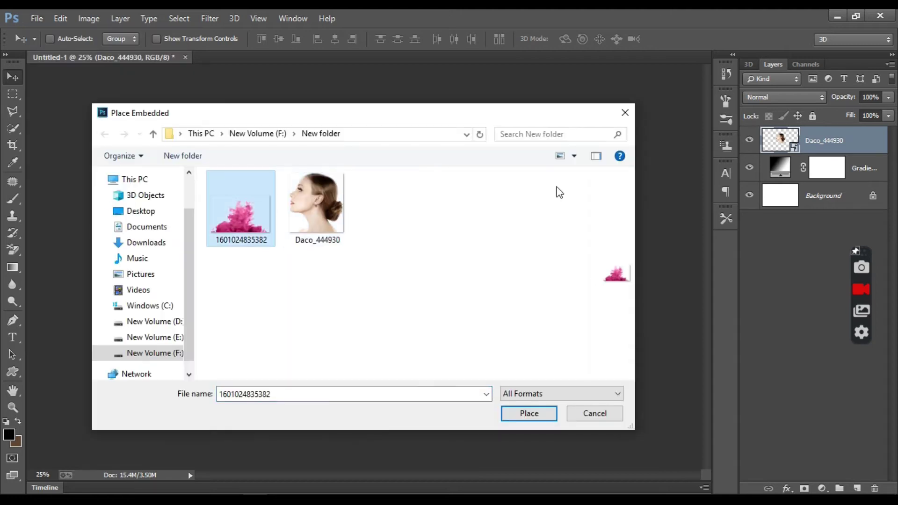
pyautogui.click(526, 414)
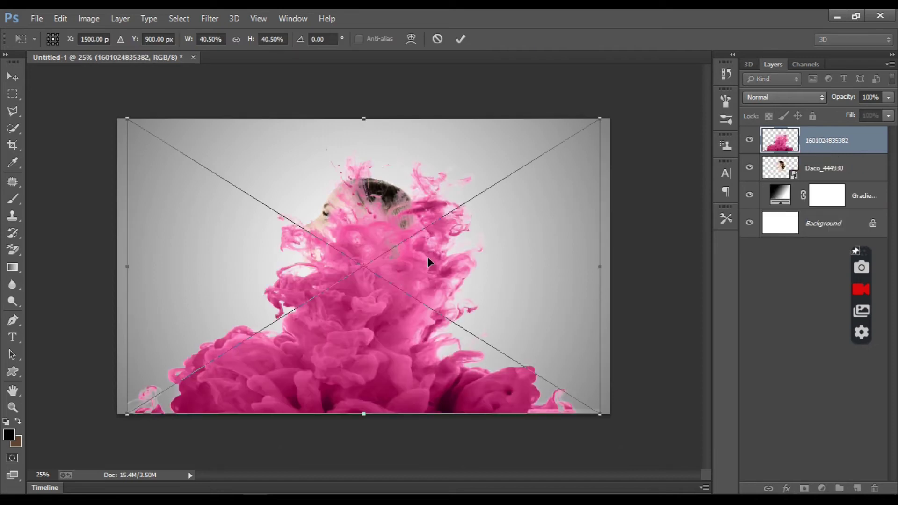
# Flip the ink image vertically, move it down-left over the head, and commit.
pyautogui.rightClick(427, 257)
pyautogui.click(476, 454)
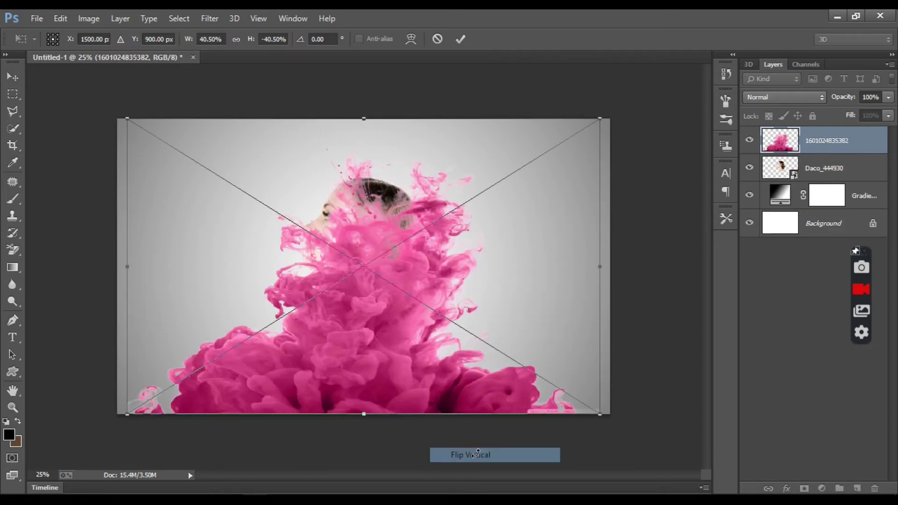
pyautogui.moveTo(451, 283)
pyautogui.mouseDown()
pyautogui.moveTo(379, 298)
pyautogui.moveTo(471, 268)
pyautogui.moveTo(403, 273)
pyautogui.moveTo(410, 274)
pyautogui.moveTo(413, 249)
pyautogui.moveTo(417, 257)
pyautogui.mouseUp()
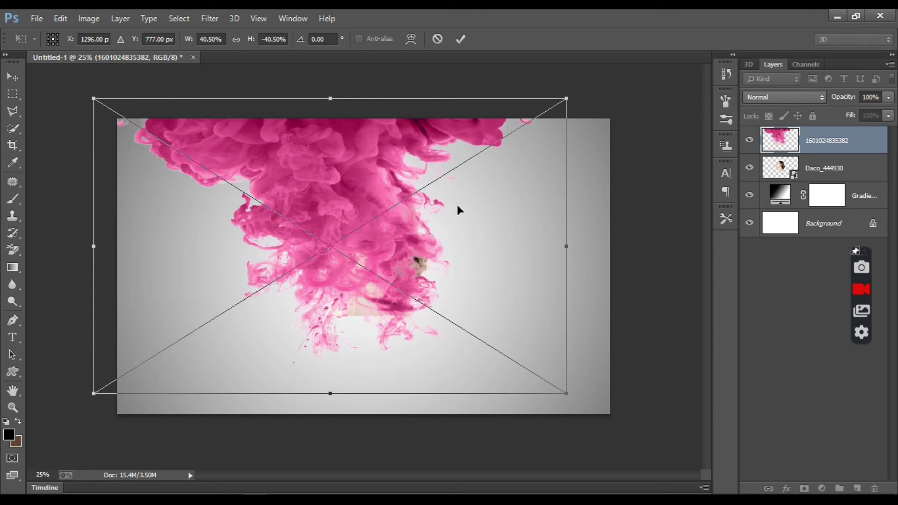
pyautogui.click(462, 40)
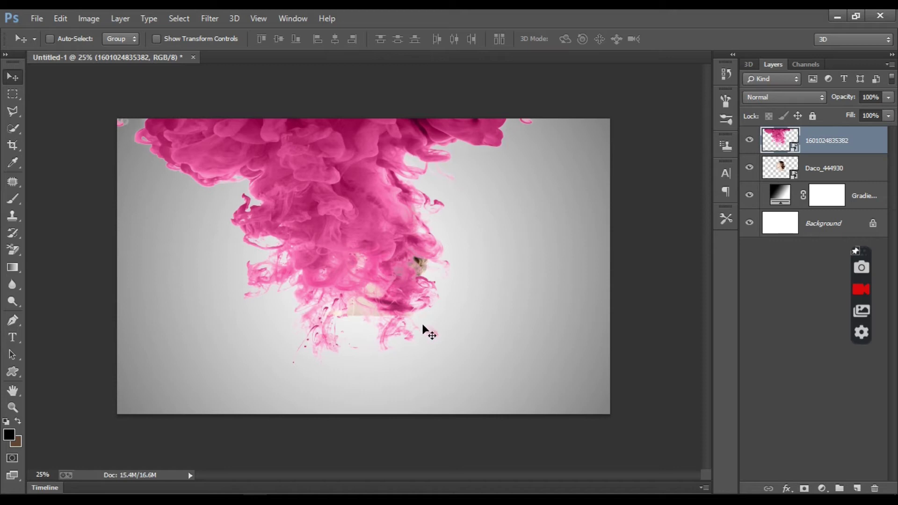
# Mask the ink layer to the woman's silhouette selection and release its clipping mask.
pyautogui.rightClick(818, 145)
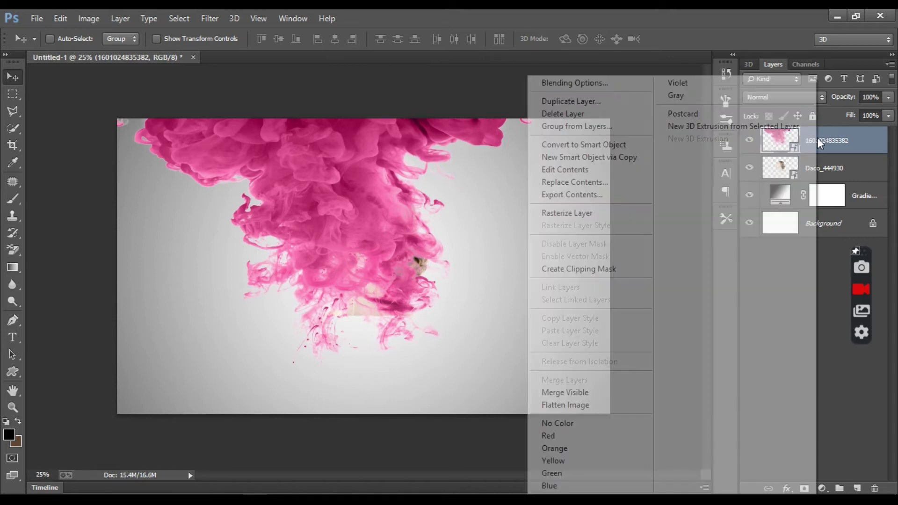
pyautogui.click(624, 270)
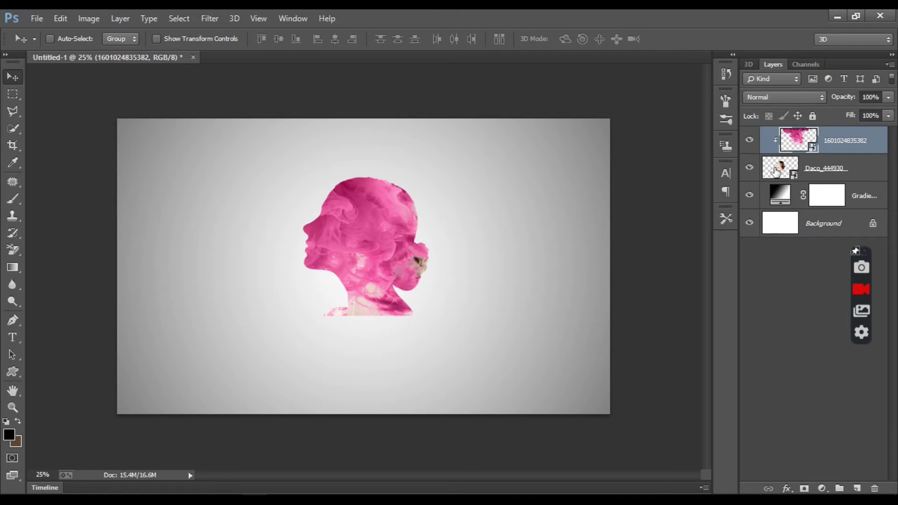
pyautogui.keyDown('ctrl'); pyautogui.click(774, 178); pyautogui.keyUp('ctrl')
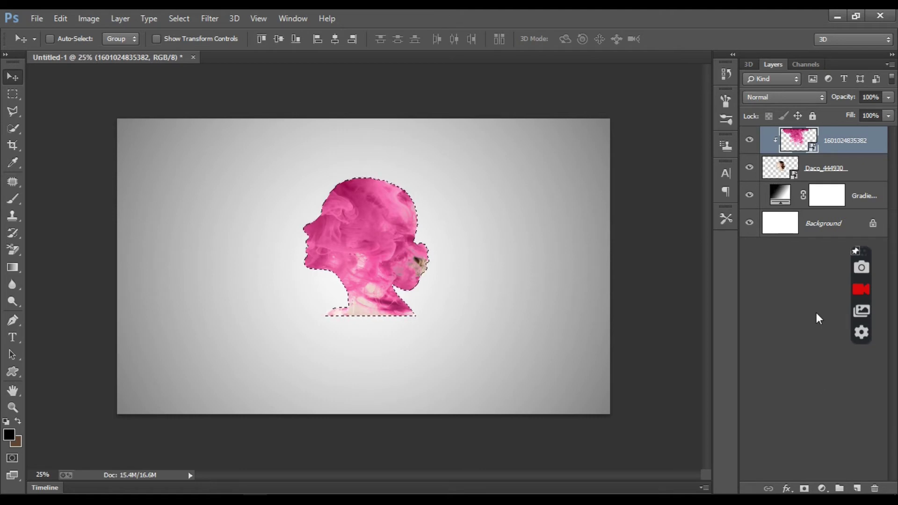
pyautogui.click(804, 489)
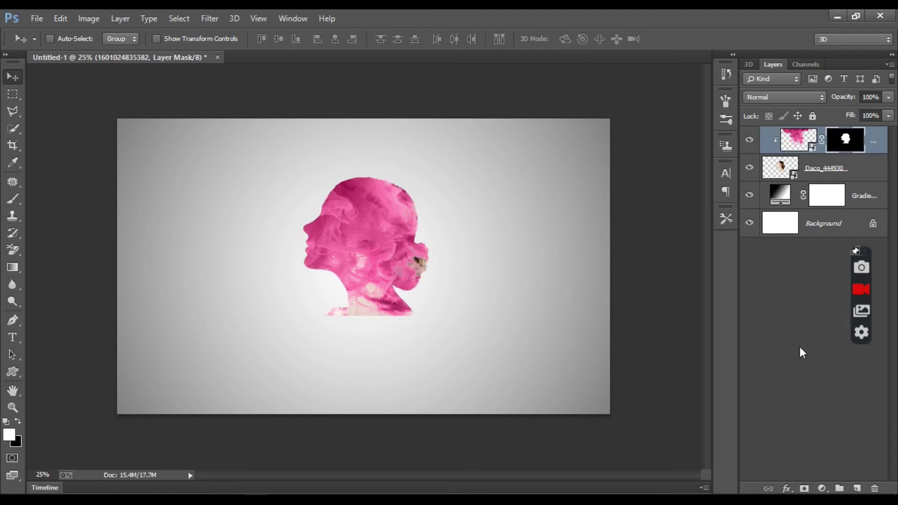
pyautogui.rightClick(879, 146)
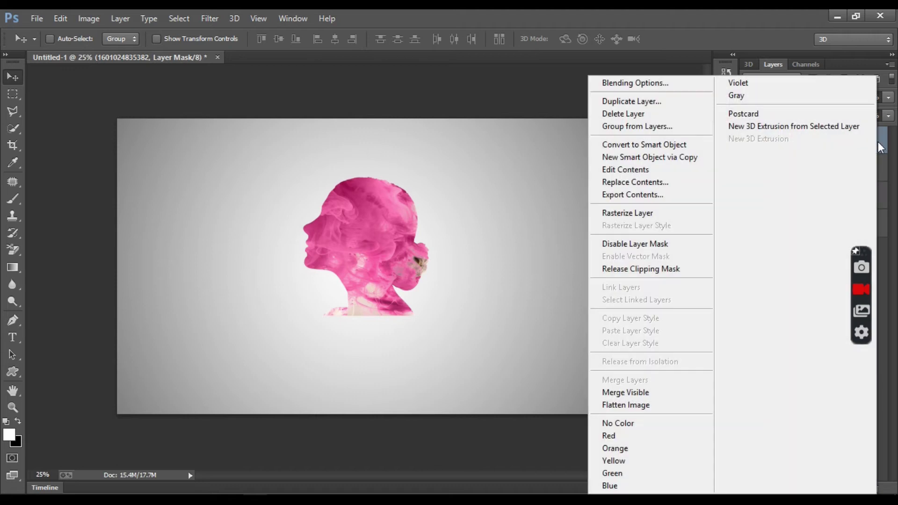
pyautogui.click(679, 269)
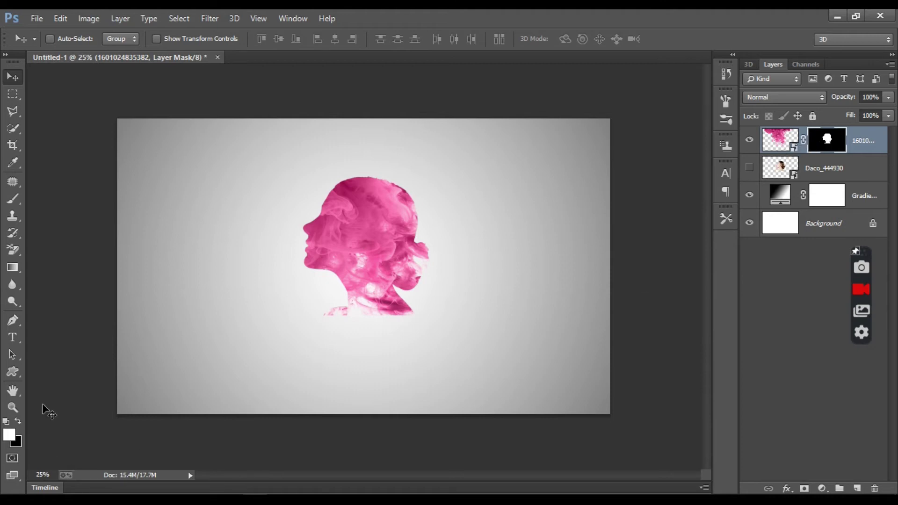
# Brush the mask to reveal smoke wisps below the neck and refine face edges.
pyautogui.click(13, 200)
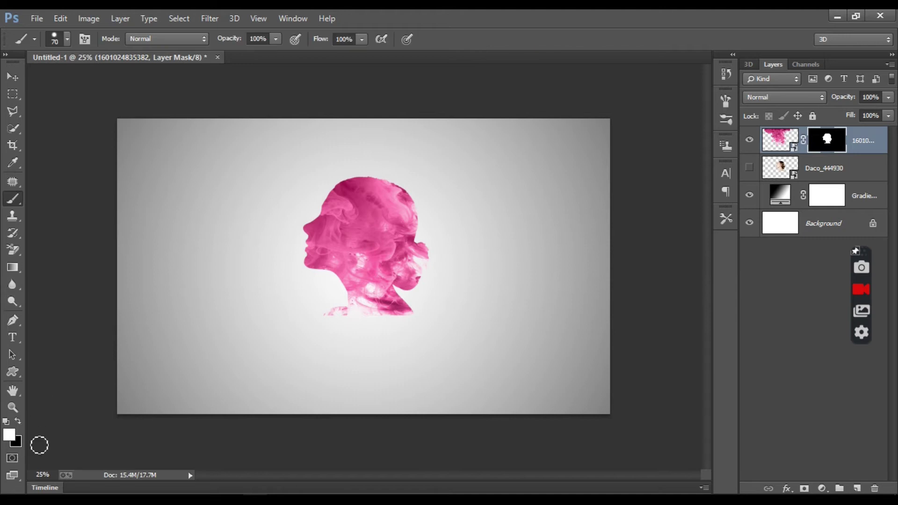
pyautogui.moveTo(395, 305)
pyautogui.mouseDown()
pyautogui.moveTo(379, 310)
pyautogui.moveTo(421, 323)
pyautogui.moveTo(416, 330)
pyautogui.moveTo(385, 313)
pyautogui.moveTo(413, 337)
pyautogui.moveTo(381, 320)
pyautogui.moveTo(415, 341)
pyautogui.moveTo(389, 322)
pyautogui.moveTo(385, 308)
pyautogui.moveTo(357, 297)
pyautogui.moveTo(363, 327)
pyautogui.moveTo(372, 330)
pyautogui.moveTo(331, 323)
pyautogui.moveTo(357, 325)
pyautogui.mouseUp()
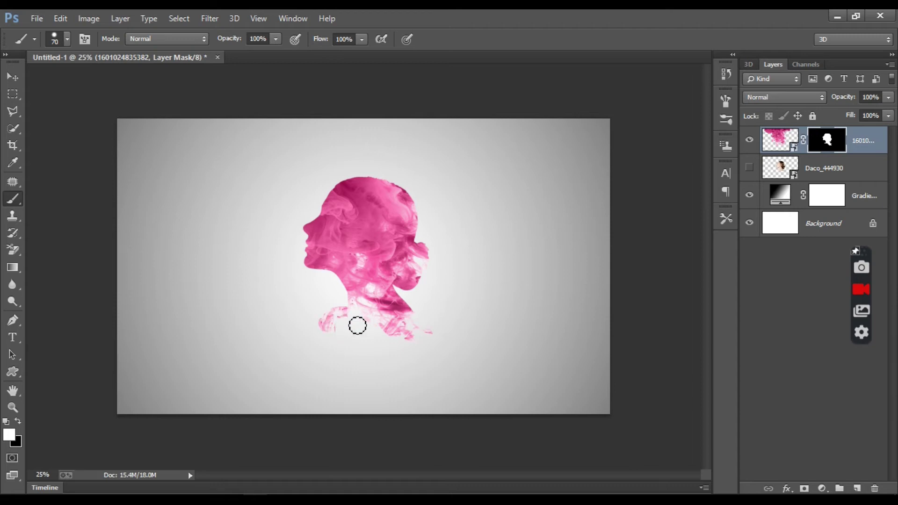
pyautogui.moveTo(362, 252)
pyautogui.mouseDown()
pyautogui.moveTo(397, 230)
pyautogui.moveTo(415, 261)
pyautogui.moveTo(384, 274)
pyautogui.mouseUp()
pyautogui.scroll(-1, 383, 241)
pyautogui.scroll(1, 383, 241)
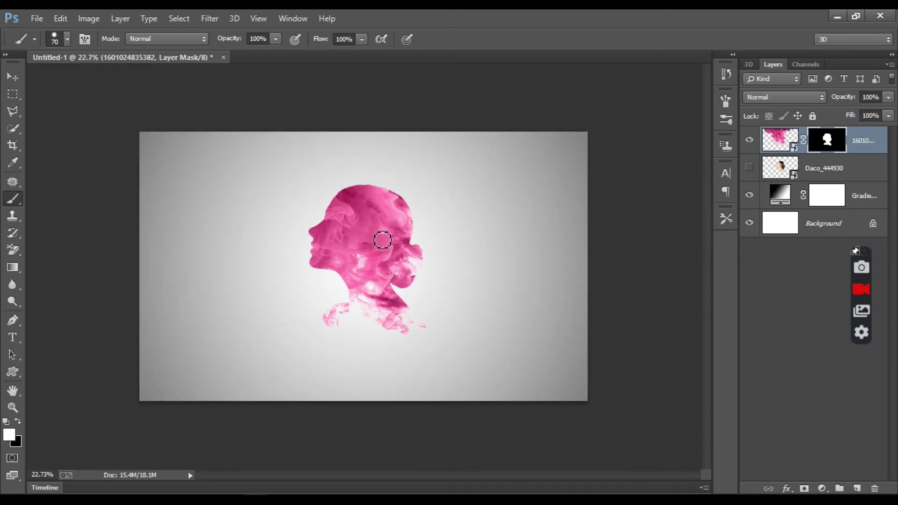
pyautogui.hotkey('ctrl', '0')
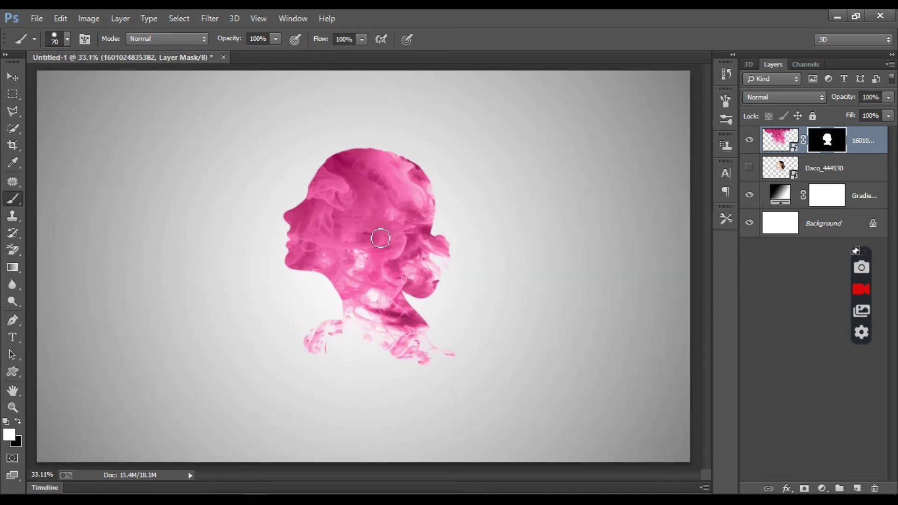
# Add a layer above the photo and dab a soft black spot with a 0%-hardness brush.
pyautogui.click(772, 170)
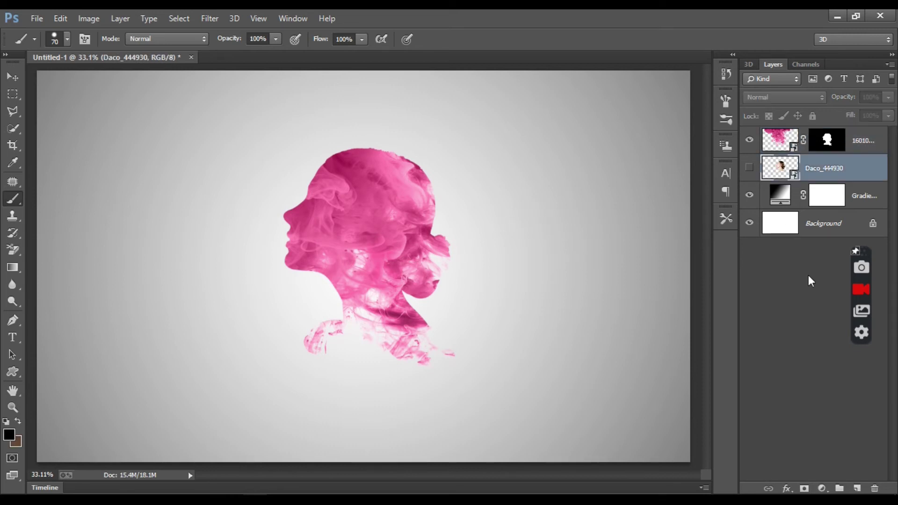
pyautogui.click(855, 489)
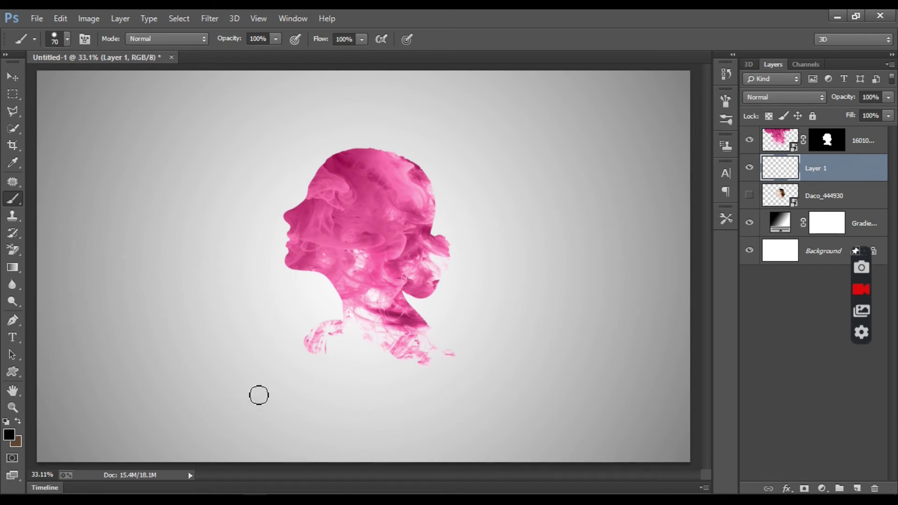
pyautogui.press(']')
pyautogui.press(']')
pyautogui.press(']')
pyautogui.press(']')
pyautogui.rightClick(287, 348)
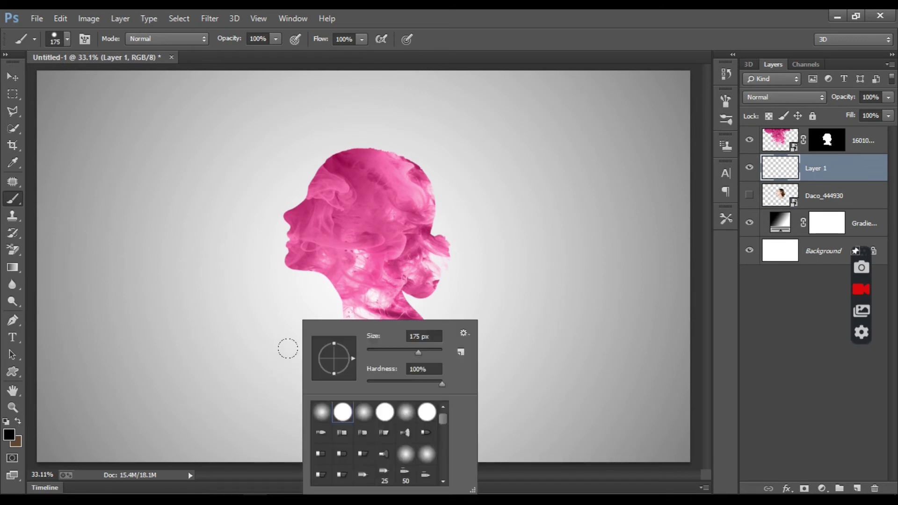
pyautogui.click(315, 411)
pyautogui.moveTo(428, 354); pyautogui.dragTo(431, 353)
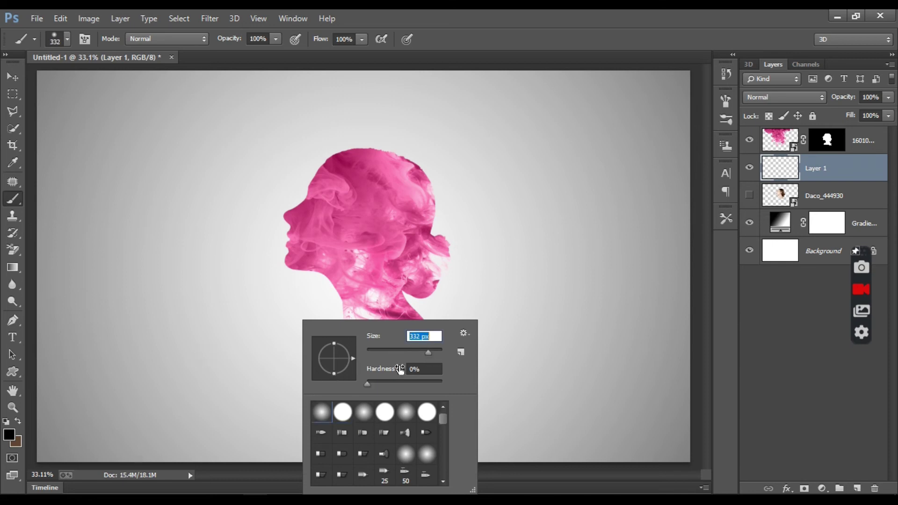
pyautogui.click(248, 381)
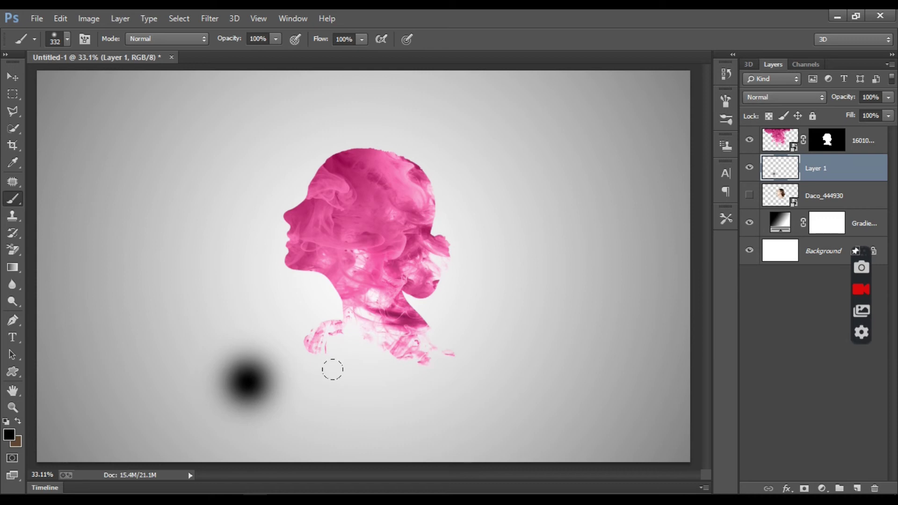
pyautogui.hotkey('ctrl', 't')
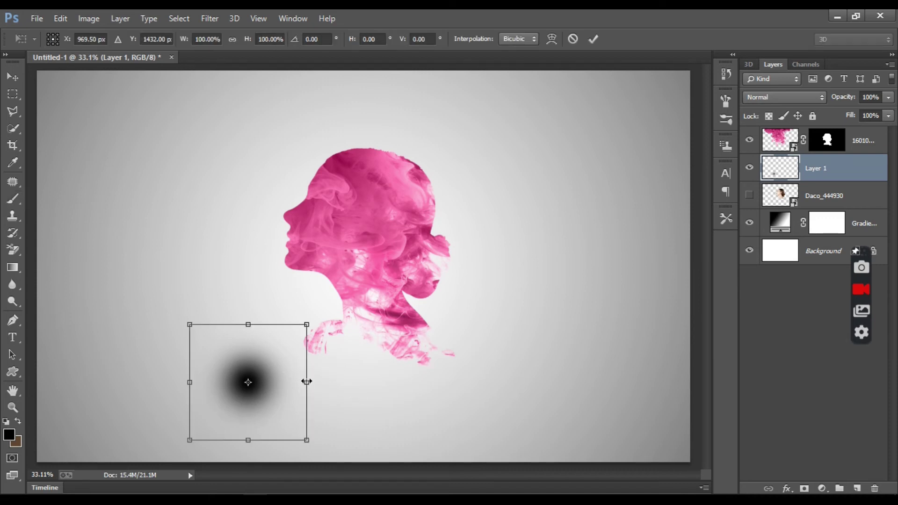
# Squash the black spot into a wide, flat ellipse centred under the smoke head and commit.
pyautogui.moveTo(308, 385); pyautogui.dragTo(437, 387)
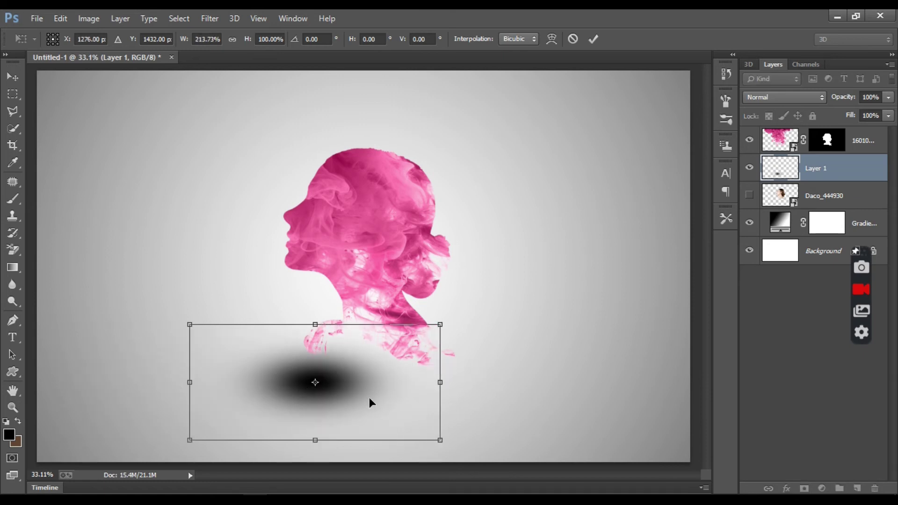
pyautogui.moveTo(370, 399); pyautogui.dragTo(447, 395)
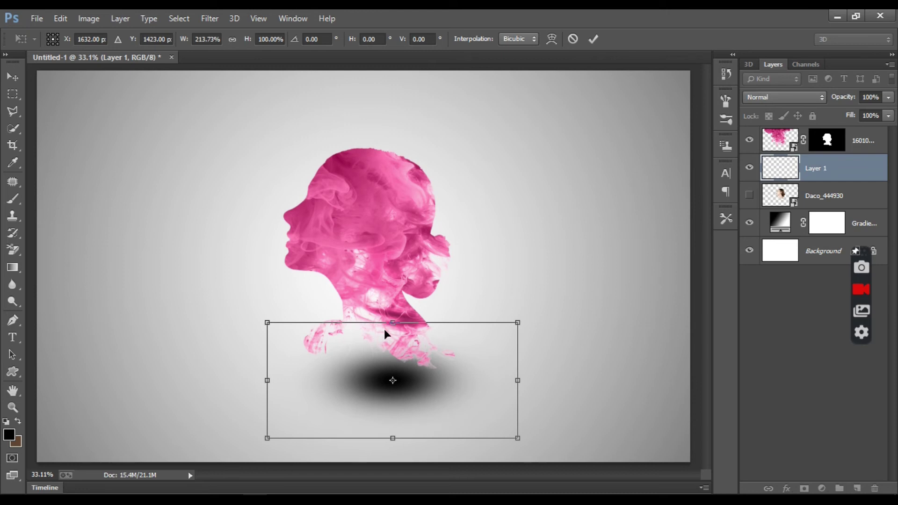
pyautogui.moveTo(396, 323)
pyautogui.mouseDown()
pyautogui.moveTo(407, 419)
pyautogui.moveTo(387, 417)
pyautogui.mouseUp()
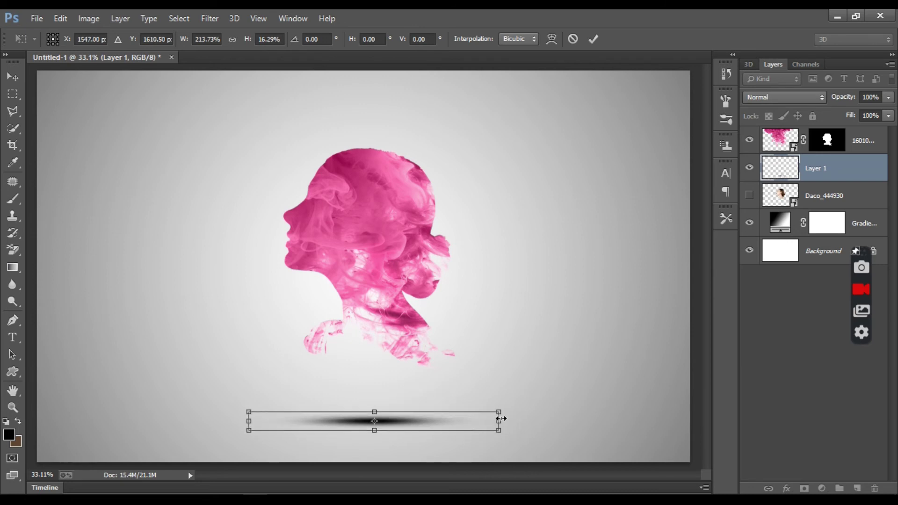
pyautogui.moveTo(500, 420); pyautogui.dragTo(591, 421)
pyautogui.moveTo(508, 421); pyautogui.dragTo(467, 424)
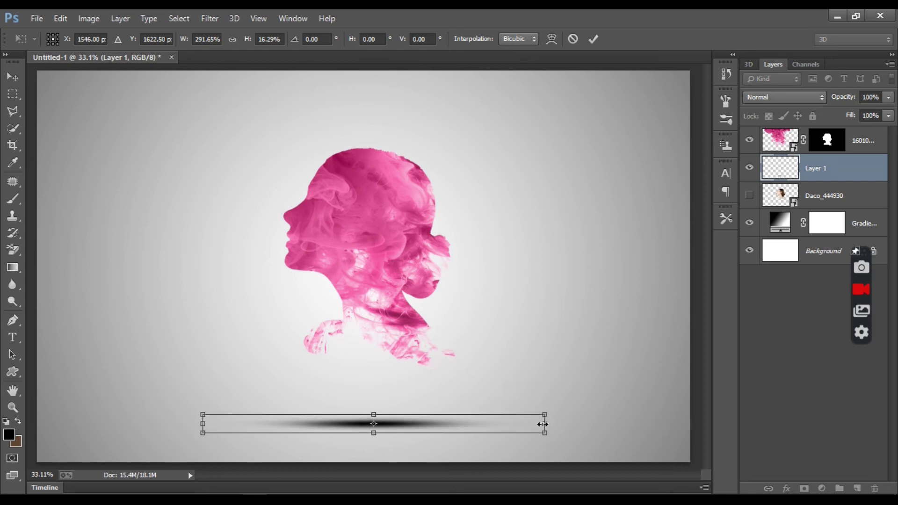
pyautogui.moveTo(545, 424); pyautogui.dragTo(607, 424)
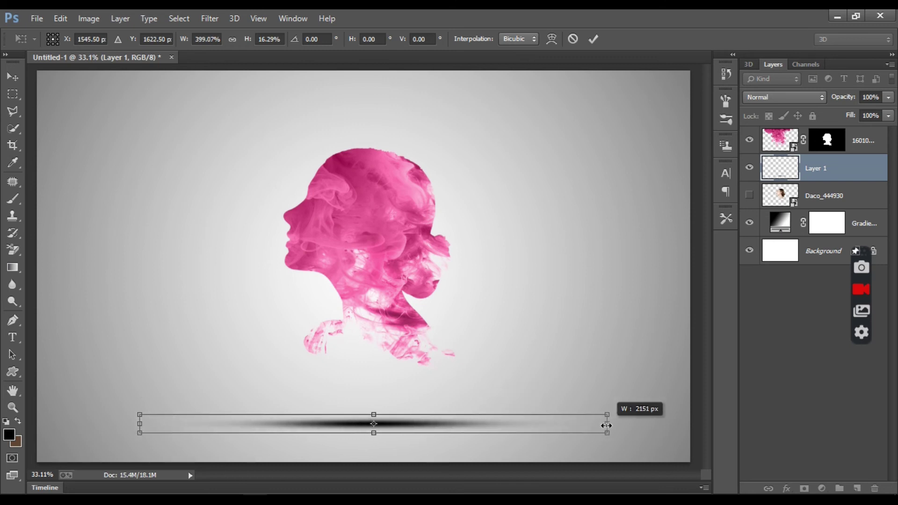
pyautogui.moveTo(505, 424); pyautogui.dragTo(507, 426)
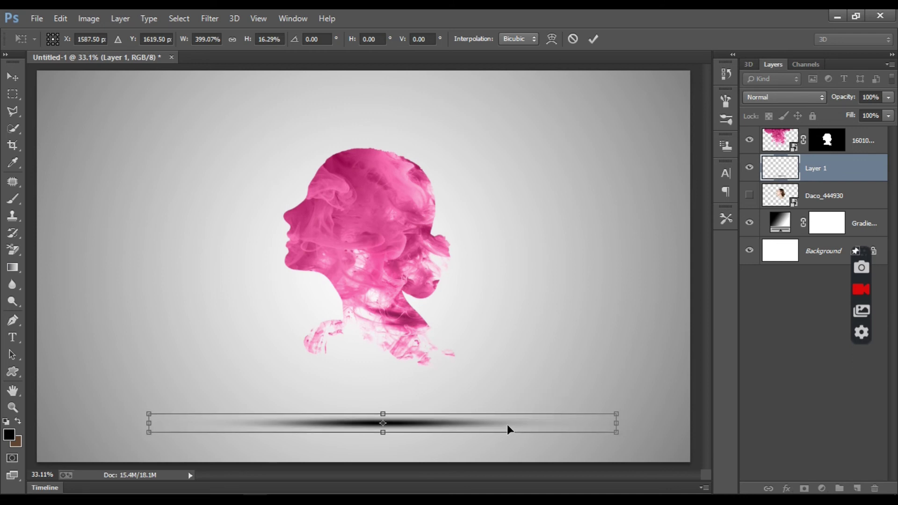
pyautogui.scroll(-1, 508, 426)
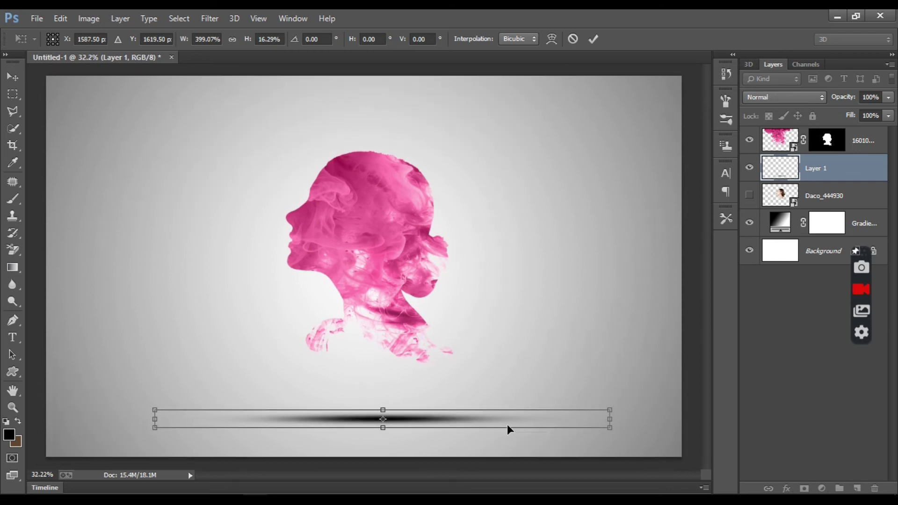
pyautogui.click(592, 40)
pyautogui.scroll(-3, 366, 327)
pyautogui.scroll(2, 385, 343)
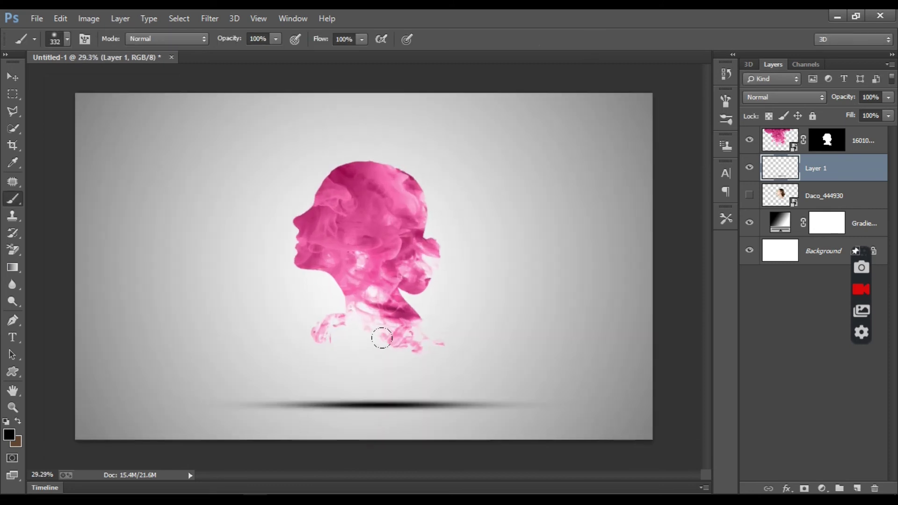
# Move the shadow up-left toward the silhouette and set Layer 1 opacity to 35%.
pyautogui.click(13, 77)
pyautogui.moveTo(367, 414); pyautogui.dragTo(352, 404)
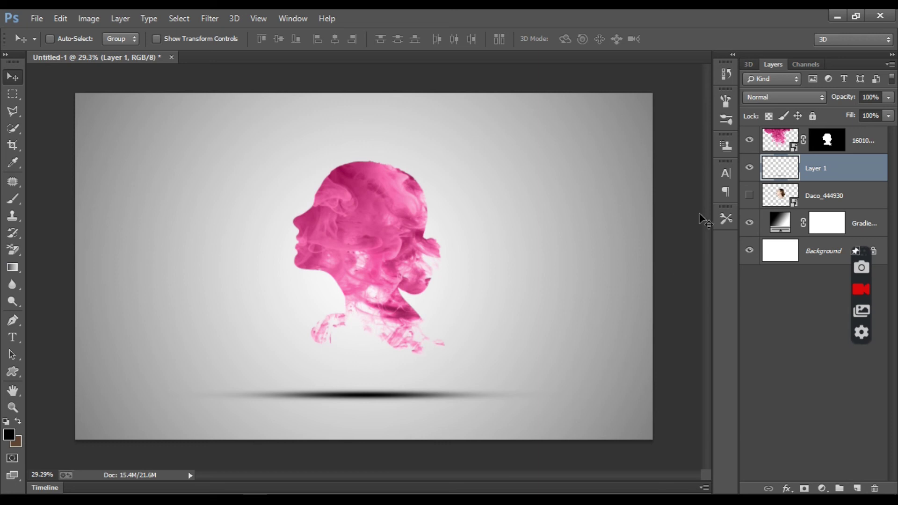
pyautogui.click(888, 98)
pyautogui.moveTo(889, 99); pyautogui.dragTo(847, 123)
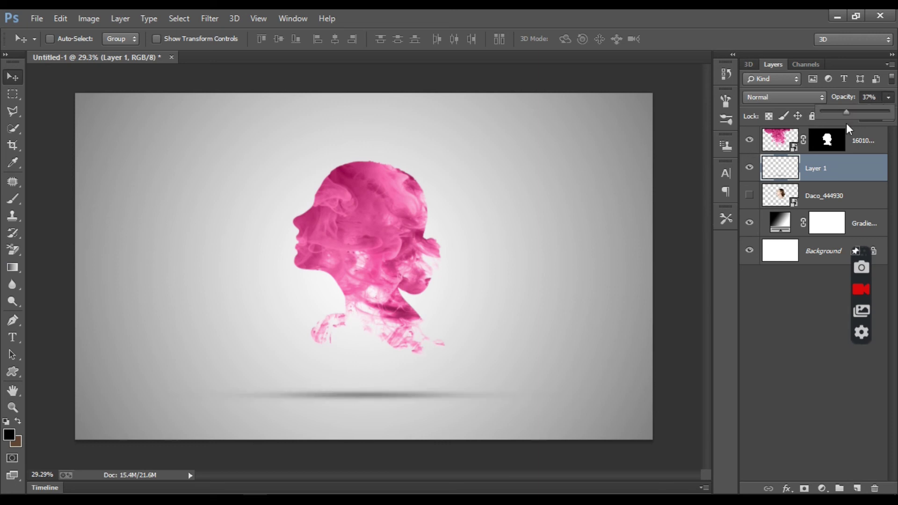
pyautogui.click(874, 94)
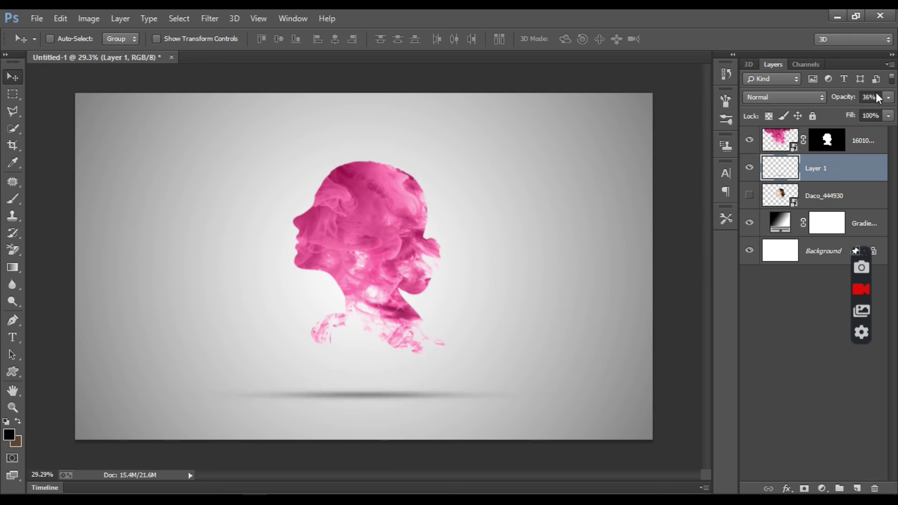
pyautogui.doubleClick(865, 97)
pyautogui.write('35')
pyautogui.click(803, 307)
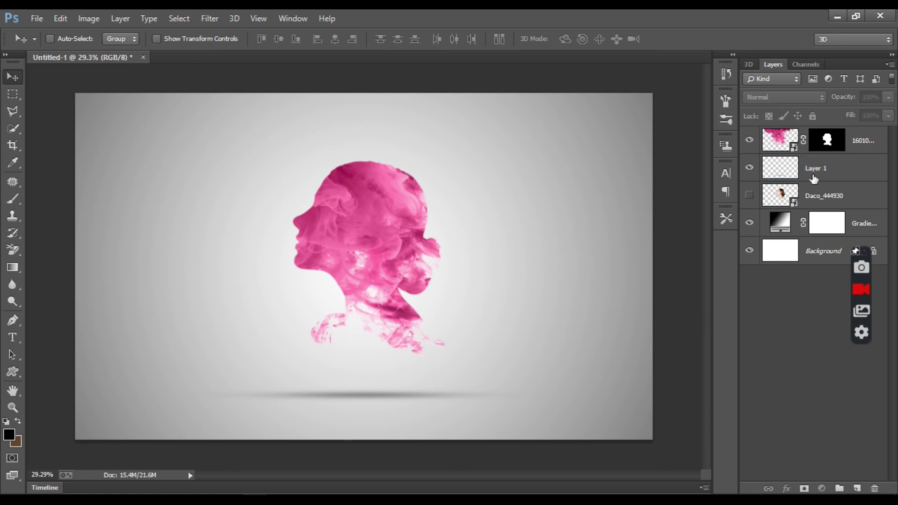
pyautogui.click(814, 178)
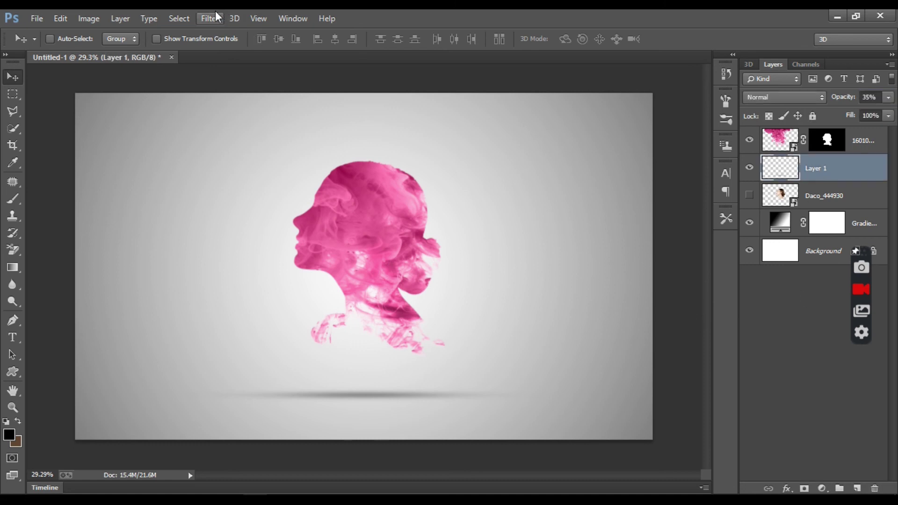
# Open Gaussian Blur on the shadow and try radius values 50, 10 and 7.
pyautogui.click(214, 17)
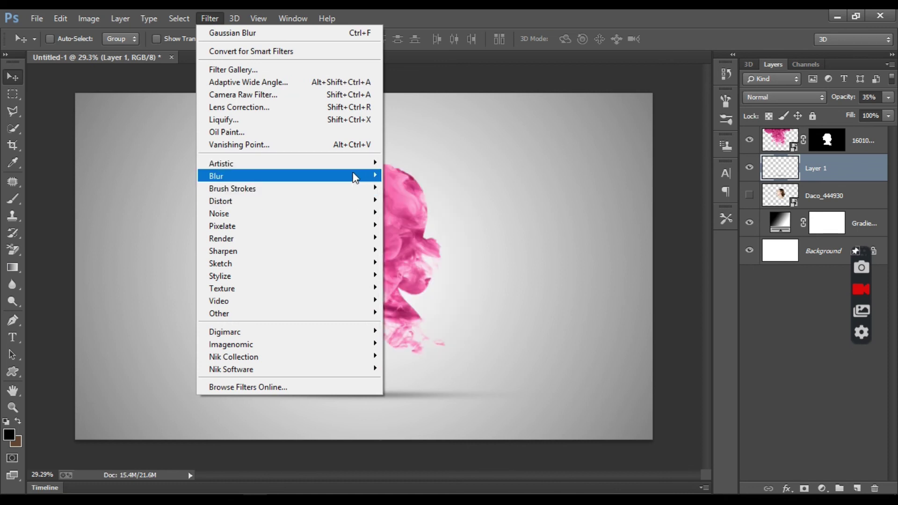
pyautogui.moveTo(288, 176)
pyautogui.click(429, 269)
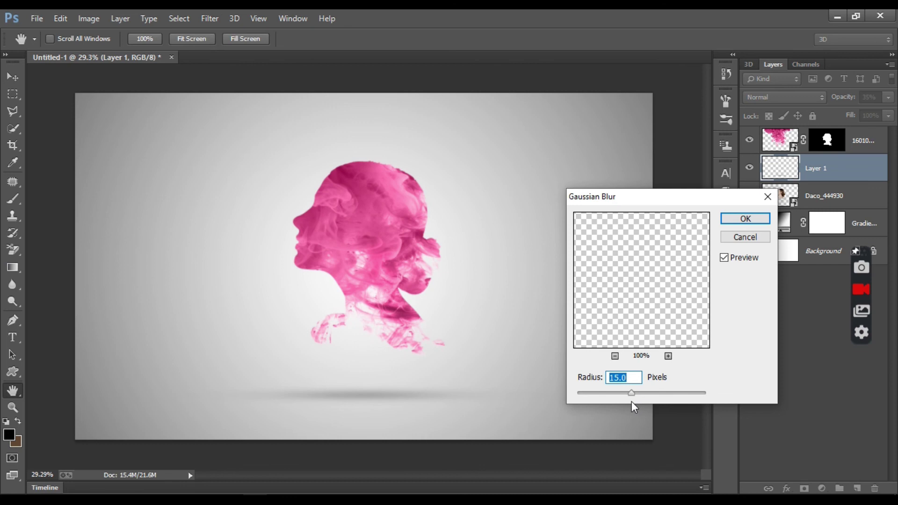
pyautogui.click(610, 394)
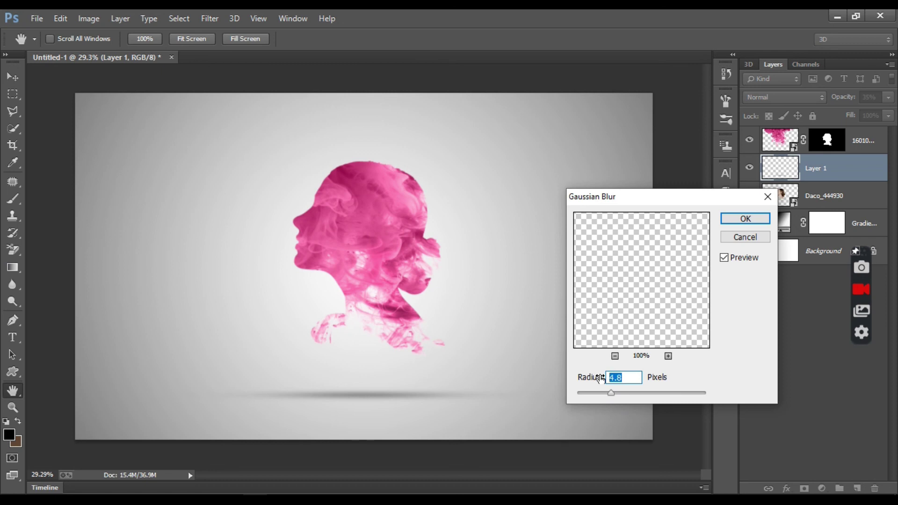
pyautogui.write('50')
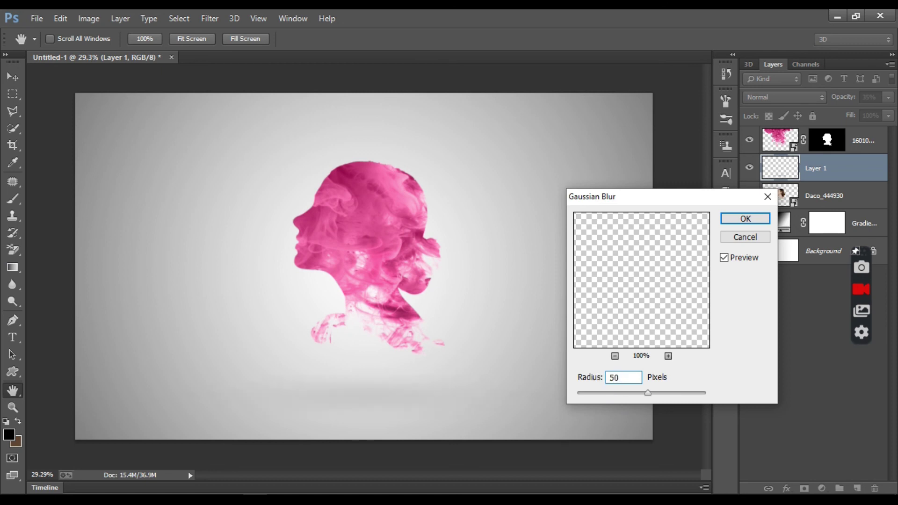
pyautogui.press('BackSpace')
pyautogui.press('BackSpace')
pyautogui.write('10')
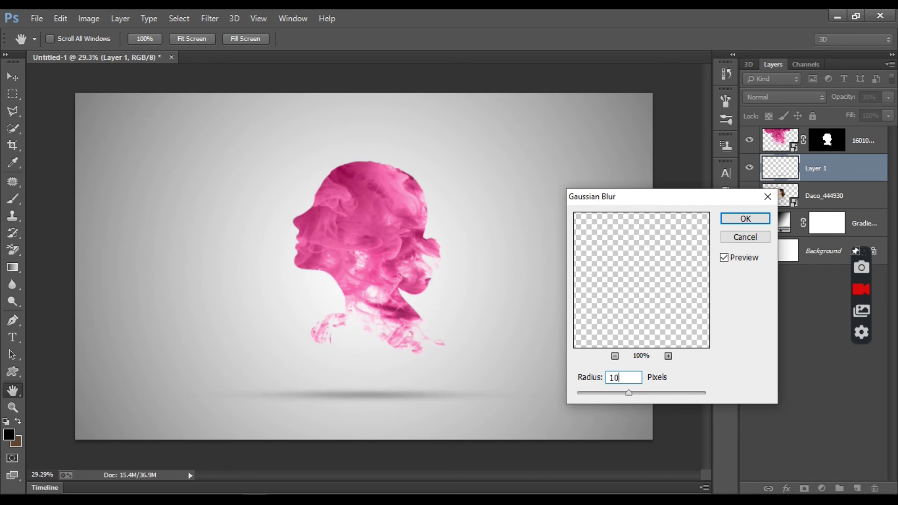
pyautogui.press('BackSpace')
pyautogui.press('BackSpace')
pyautogui.write('7')
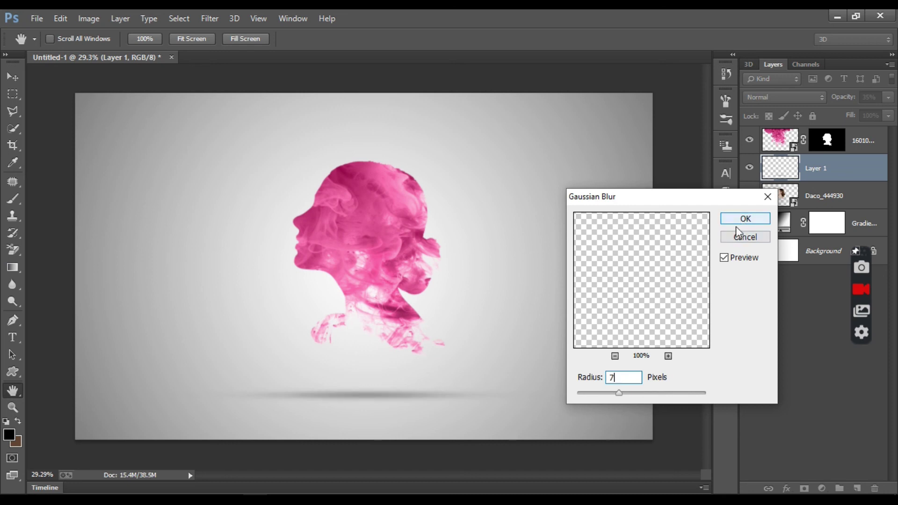
# Settle on a 5-pixel blur radius, apply it, and fit the composition in view.
pyautogui.click(594, 377)
pyautogui.write('5')
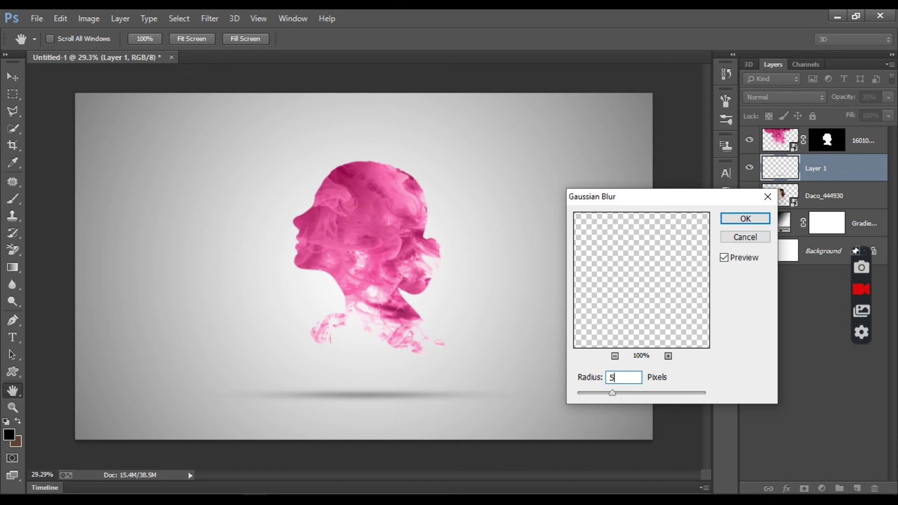
pyautogui.click(751, 219)
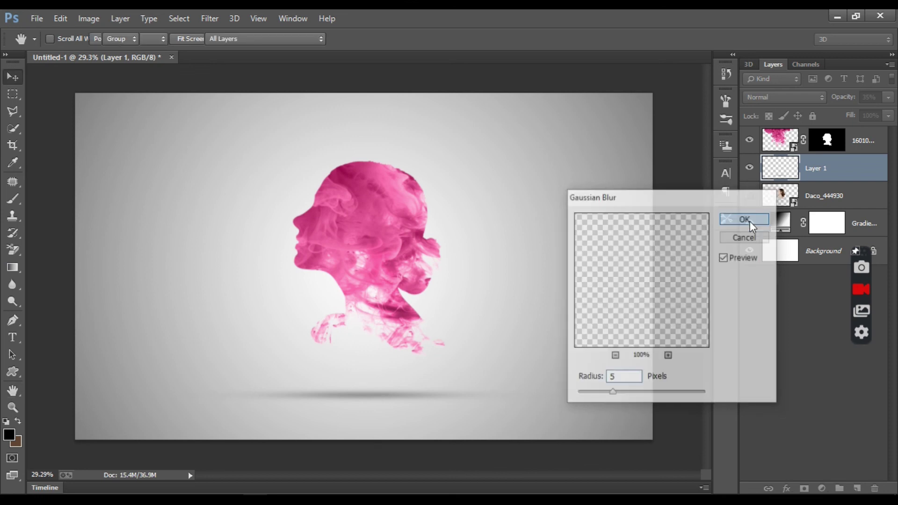
pyautogui.press('v')
pyautogui.hotkey('ctrl', '-')
pyautogui.hotkey('ctrl', '0')
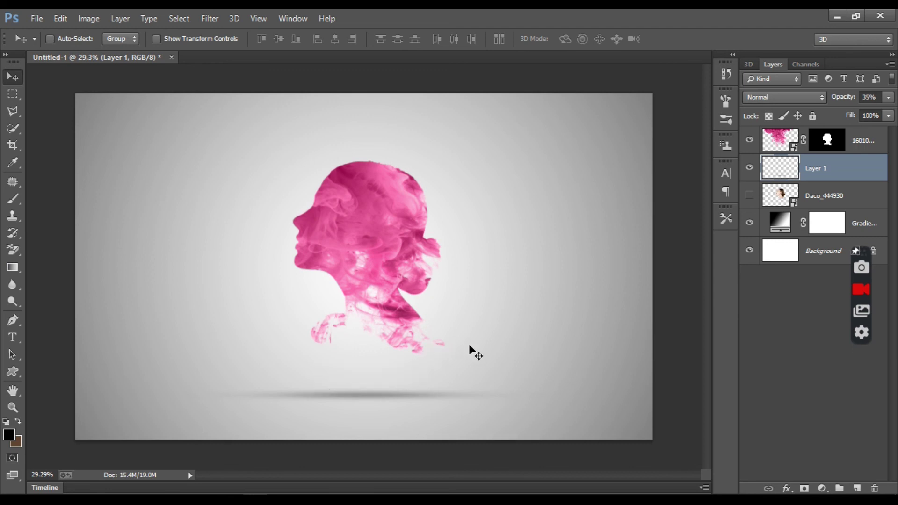
pyautogui.click(29, 18)
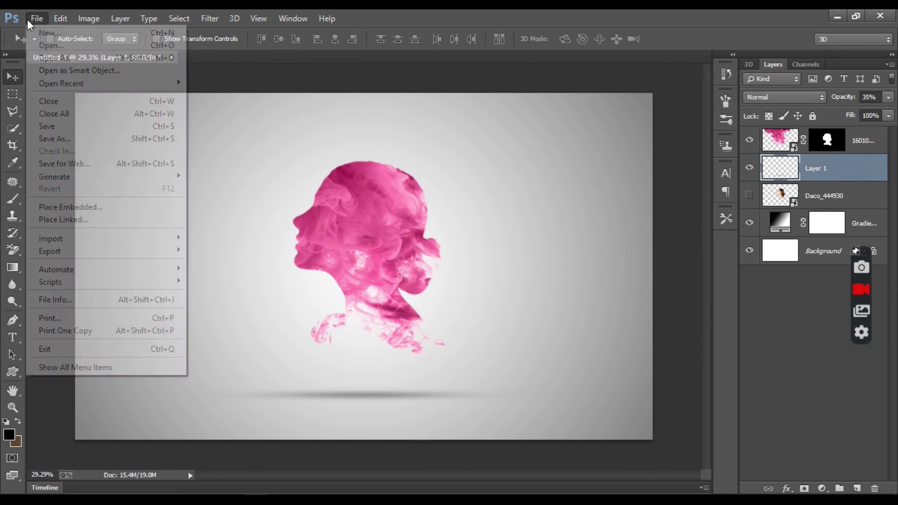